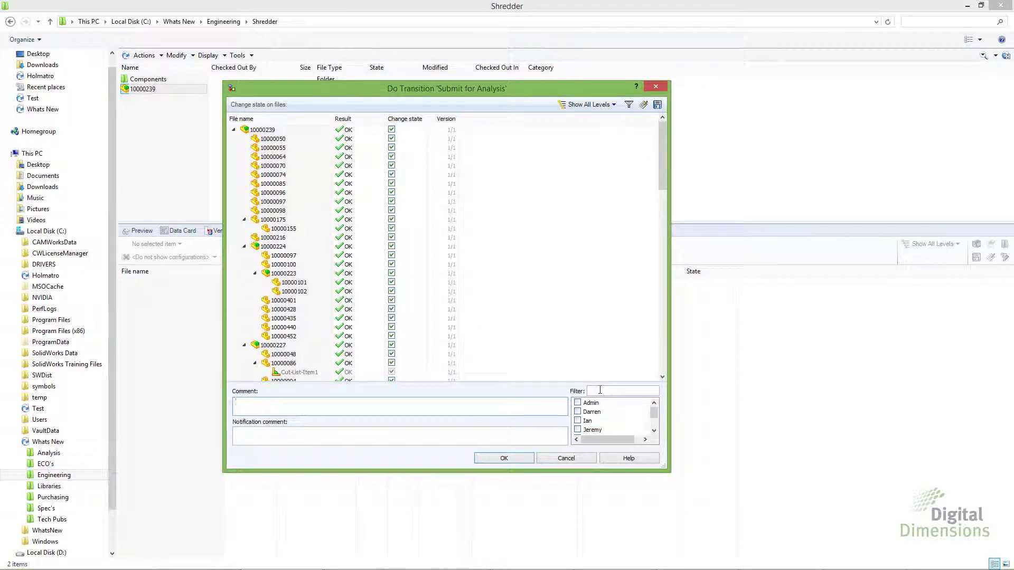
Step: Filter the notification recipients of the 'Submit for Analysis' transition by the user's first name and tick the matching user
{"action": "left_click", "coordinate": [600, 390]}
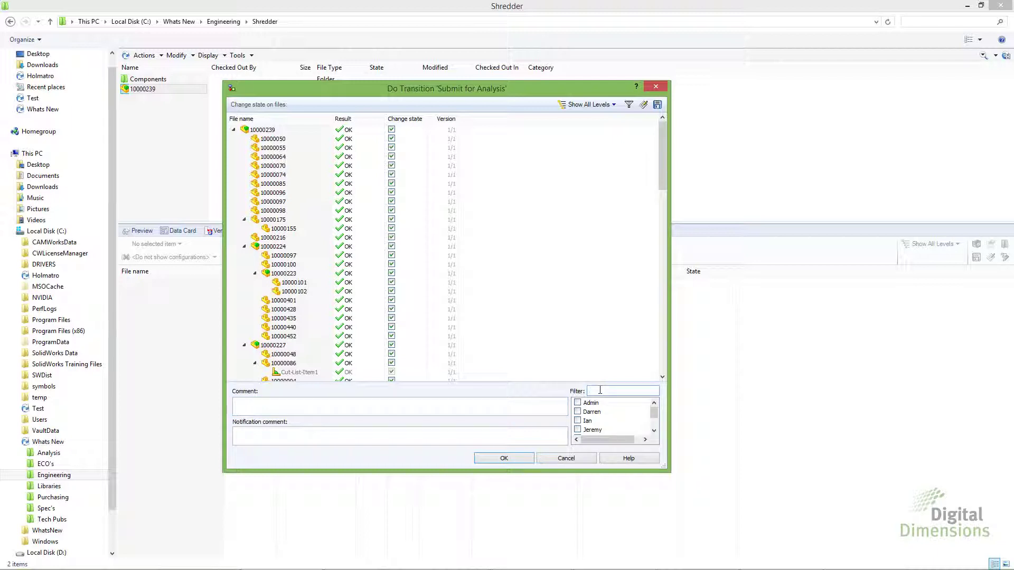
{"action": "type", "text": "Neil"}
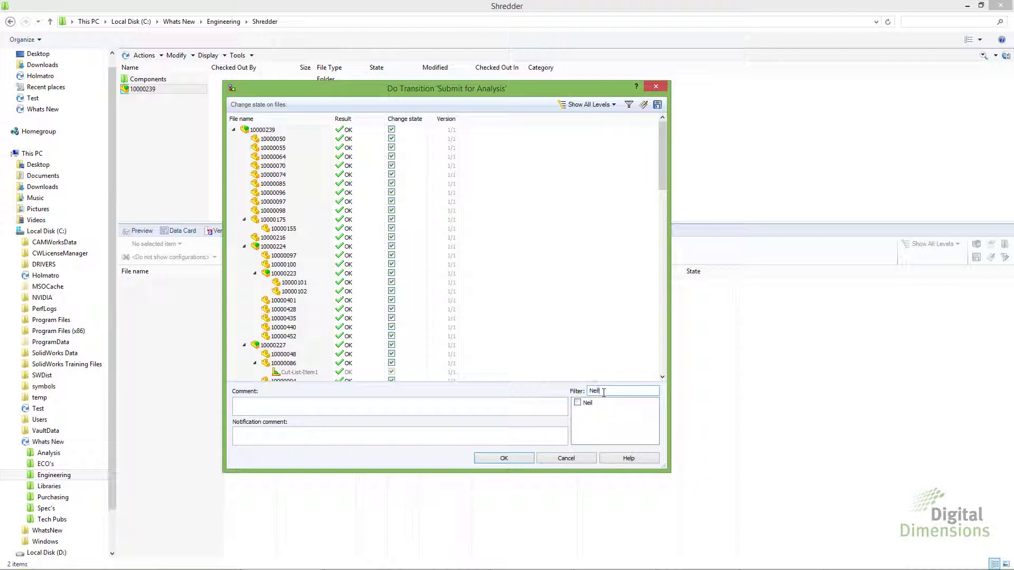
{"action": "left_click", "coordinate": [579, 403]}
{"action": "key", "text": "alt+Tab"}
{"action": "key", "text": "alt+Tab"}
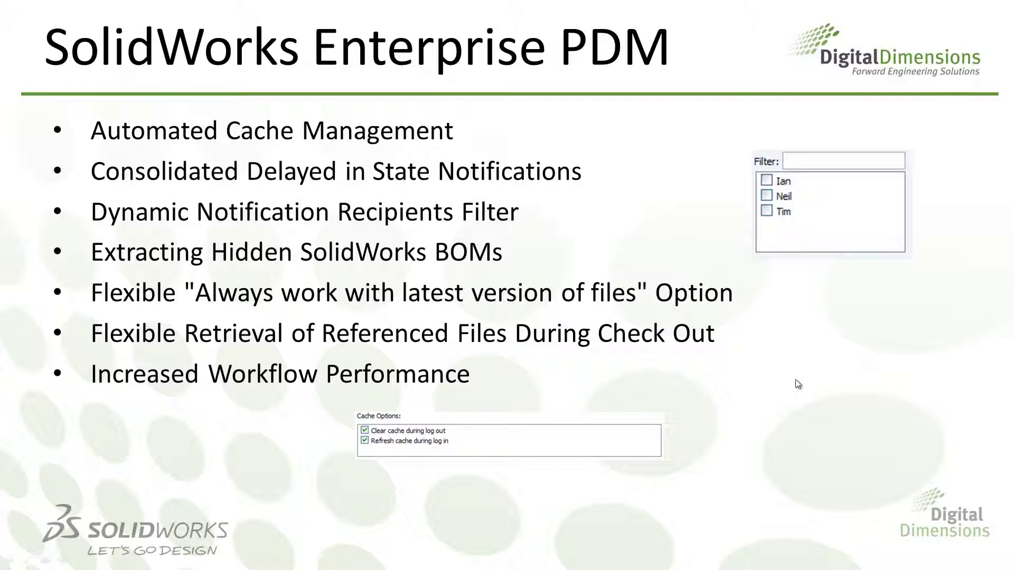
Step: Inspect the 'Extract hidden BOM from SolidWorks files on Check-In' display option for assembly 10000239 in the vault's Shredder folder
{"action": "key", "text": "alt+Tab"}
{"action": "key", "text": "alt+Tab"}
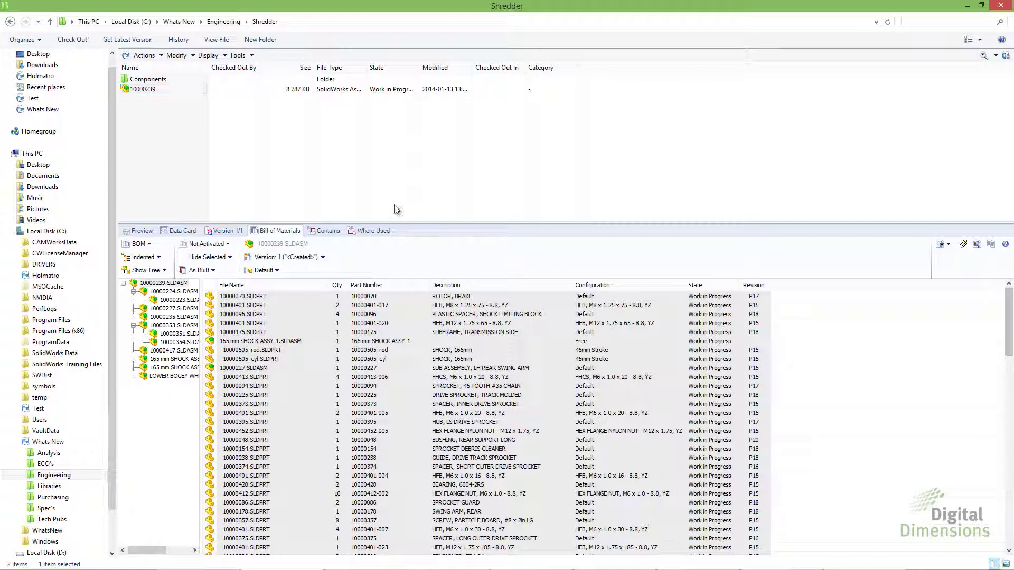
{"action": "left_click", "coordinate": [151, 90]}
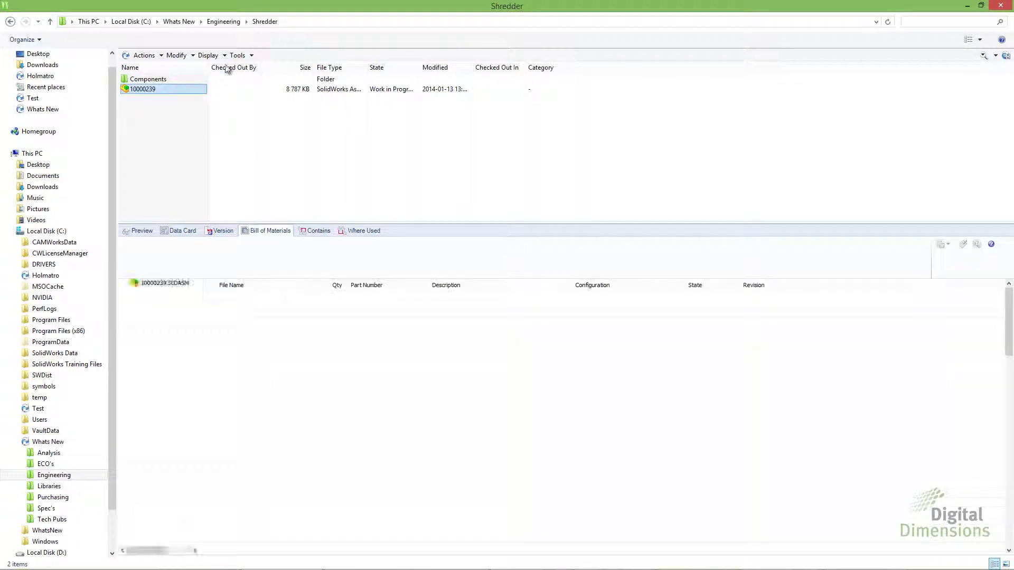
{"action": "left_click", "coordinate": [218, 56]}
{"action": "mouse_move", "coordinate": [243, 185]}
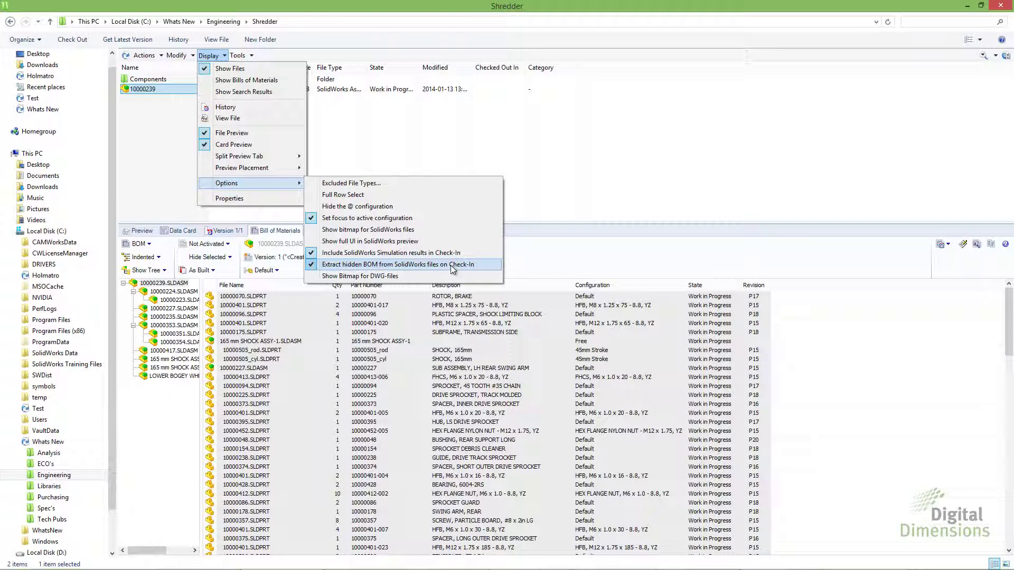
{"action": "key", "text": "alt+Tab"}
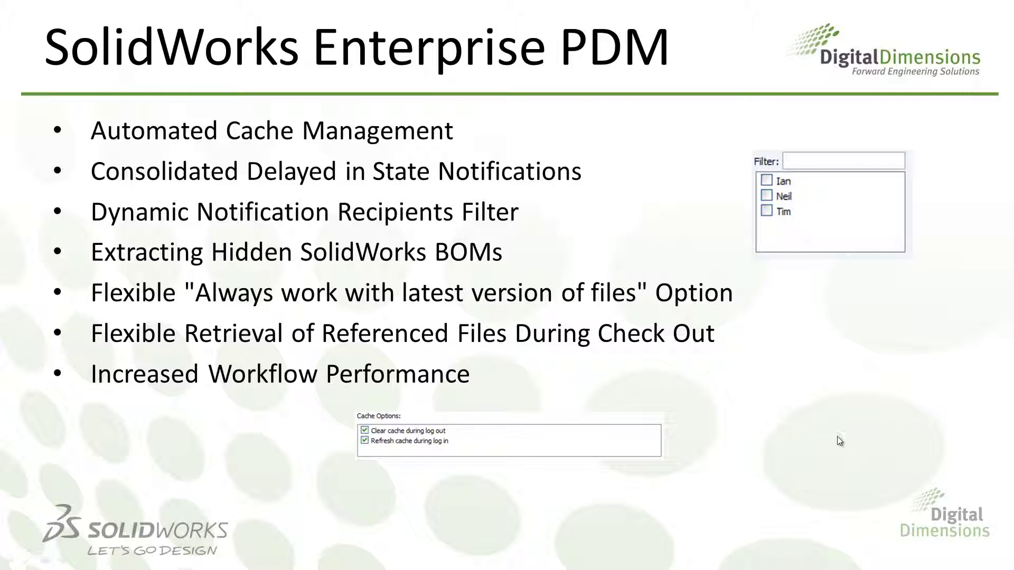
Step: In Enterprise PDM Administration, review the Engineers group's Reference Dialog settings, with the get version command enabled for the SolidWorks Add-in, and accept them
{"action": "key", "text": "alt+Tab"}
{"action": "key", "text": "alt+Tab"}
{"action": "key", "text": "alt+Tab"}
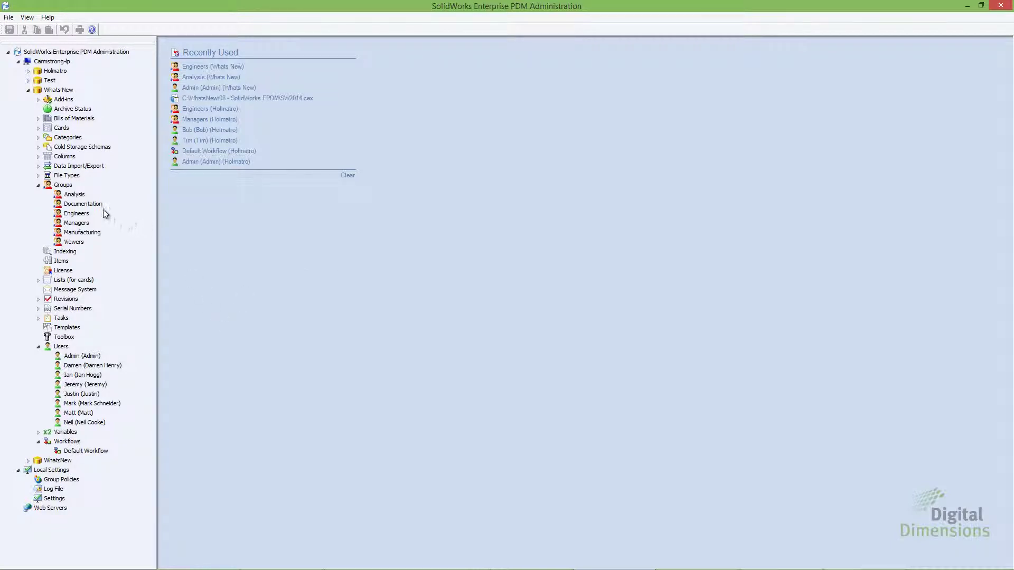
{"action": "right_click", "coordinate": [84, 213]}
{"action": "left_click", "coordinate": [122, 255]}
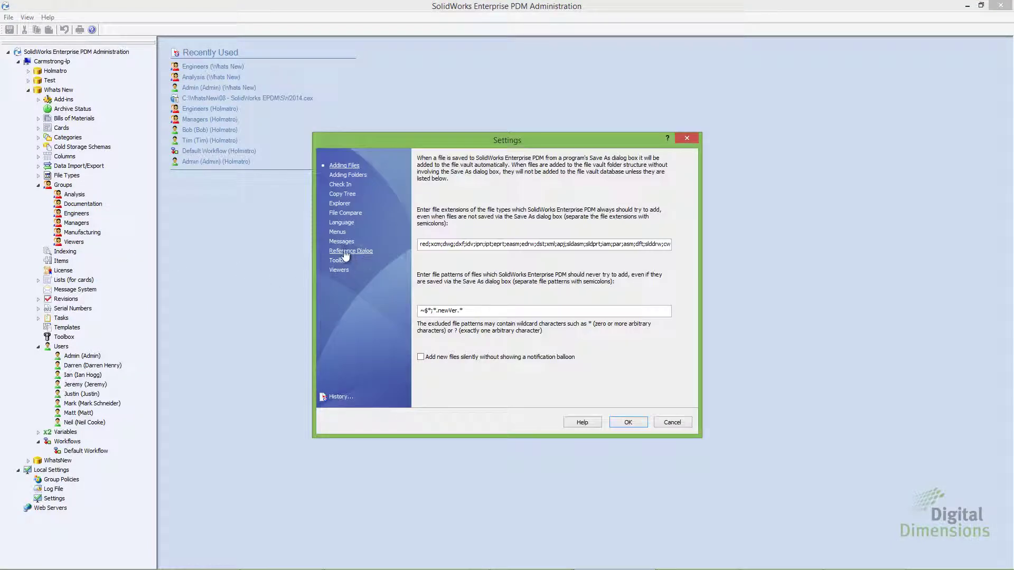
{"action": "left_click", "coordinate": [364, 251]}
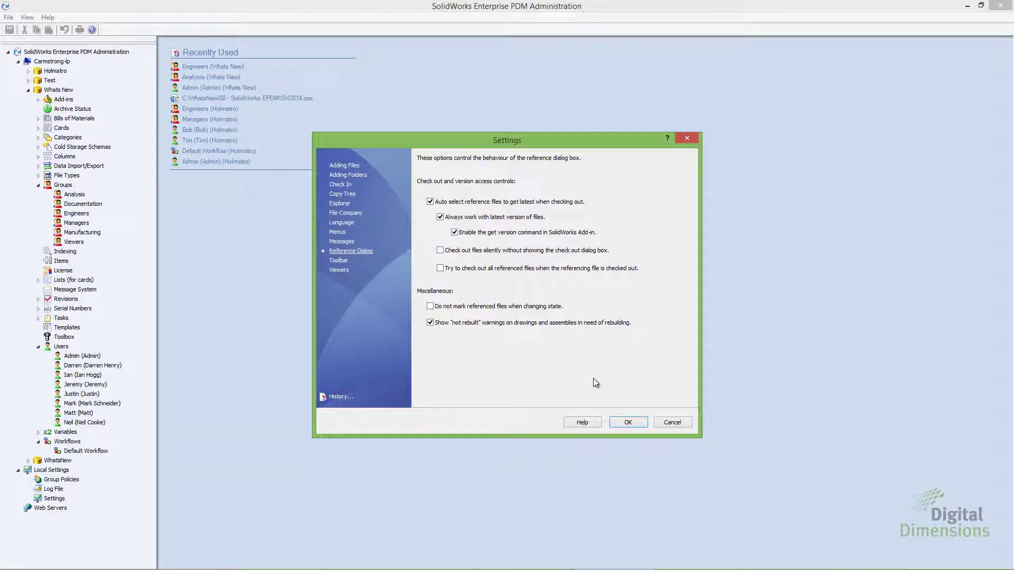
{"action": "left_click", "coordinate": [620, 423]}
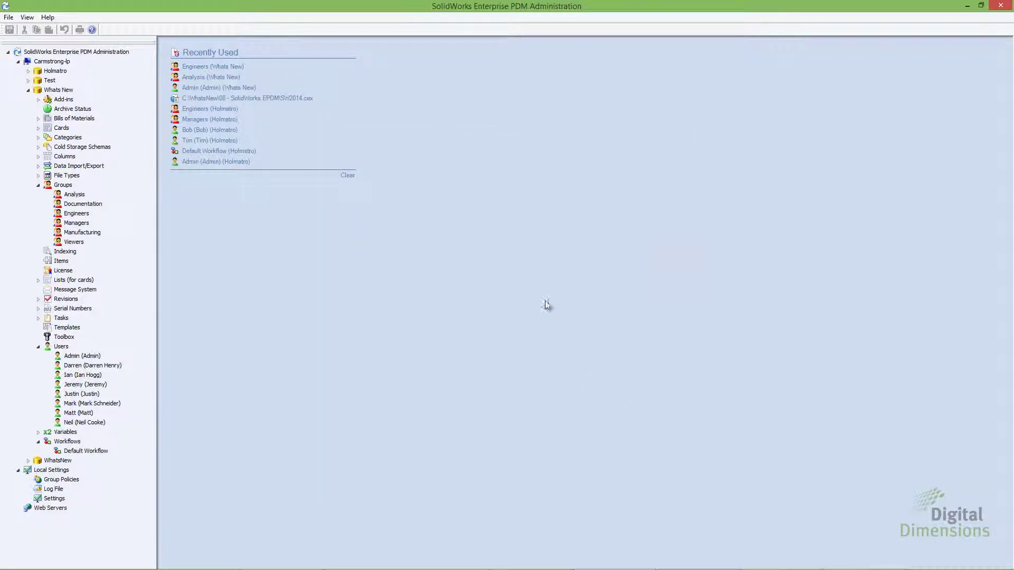
Step: Switch to SolidWorks and look at the file versions available to get for assembly 10000239
{"action": "key", "text": "alt+Tab"}
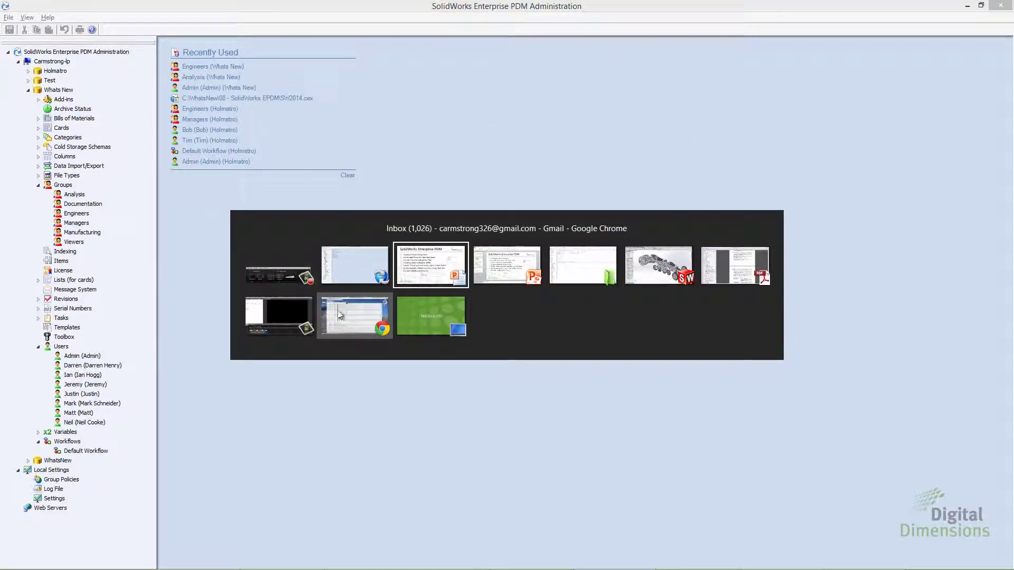
{"action": "left_click", "coordinate": [658, 265]}
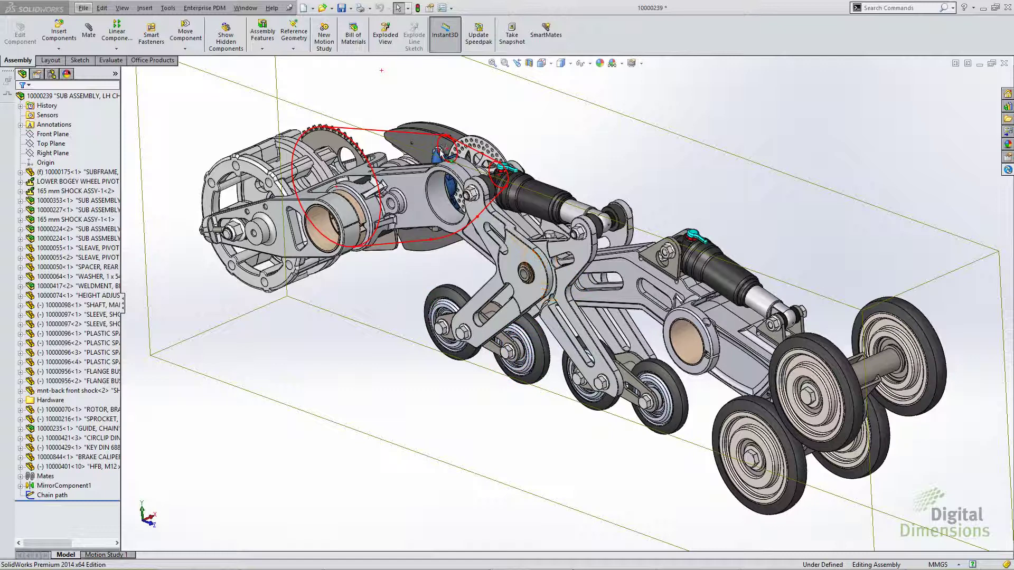
{"action": "left_click", "coordinate": [558, 111]}
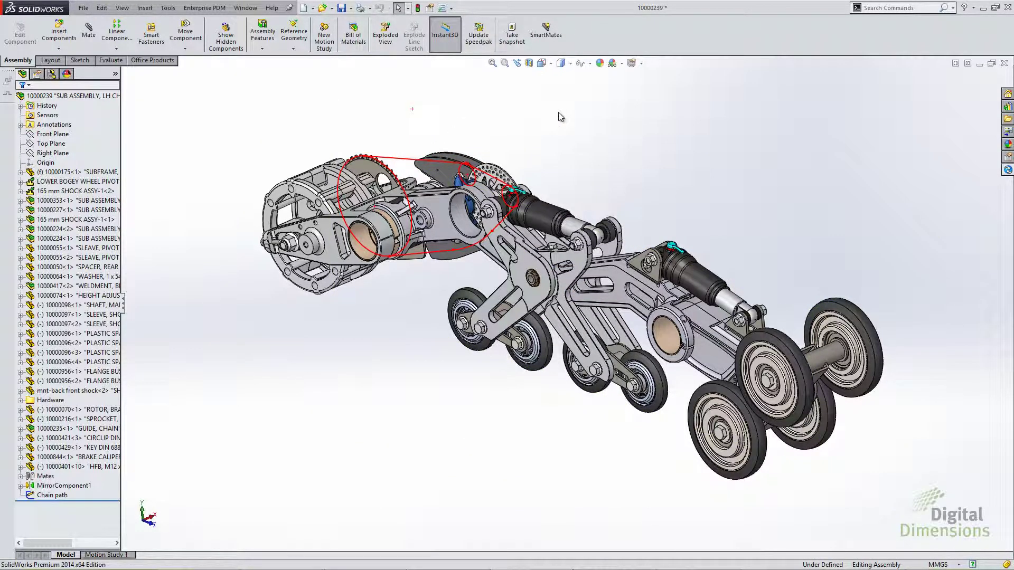
{"action": "left_click", "coordinate": [204, 7]}
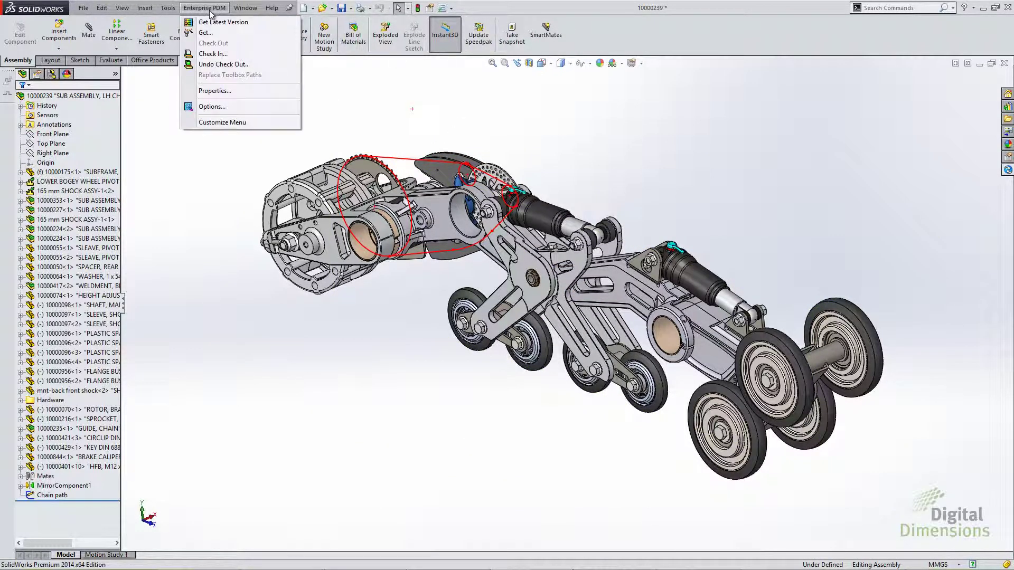
{"action": "left_click", "coordinate": [205, 33]}
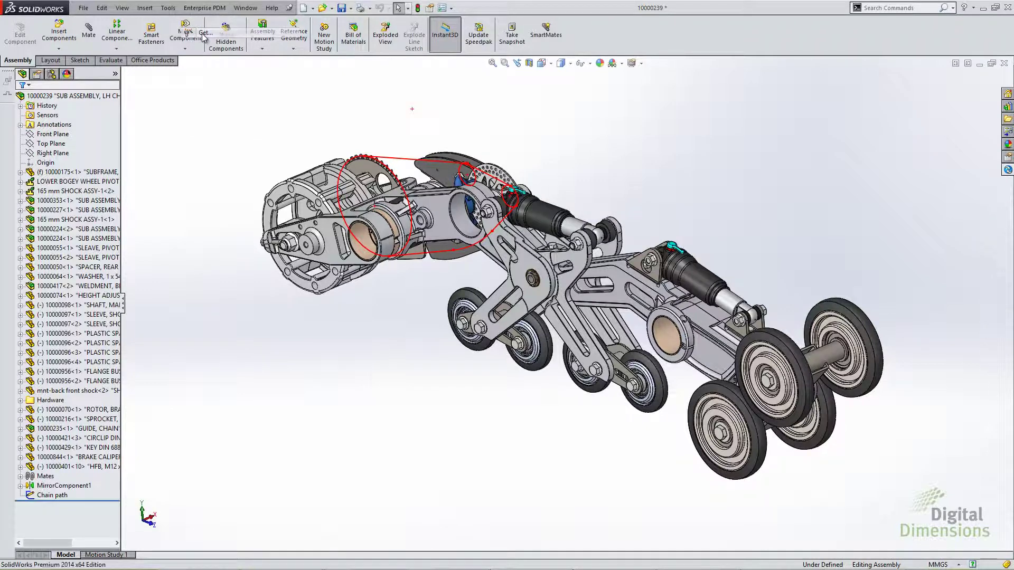
{"action": "left_click_drag", "start_coordinate": [411, 182], "coordinate": [398, 156]}
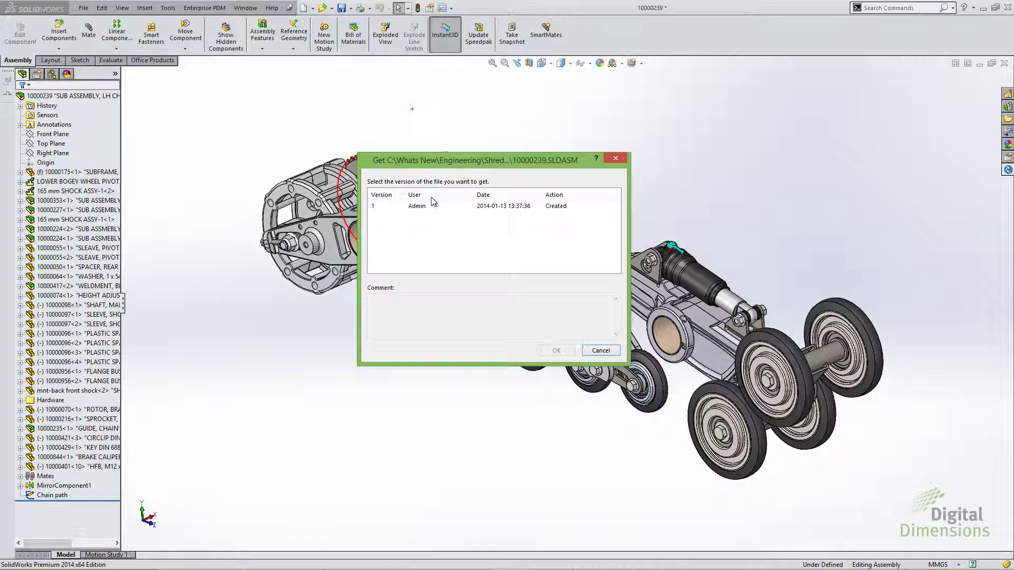
{"action": "key", "text": "alt+Tab"}
{"action": "left_click", "coordinate": [490, 270]}
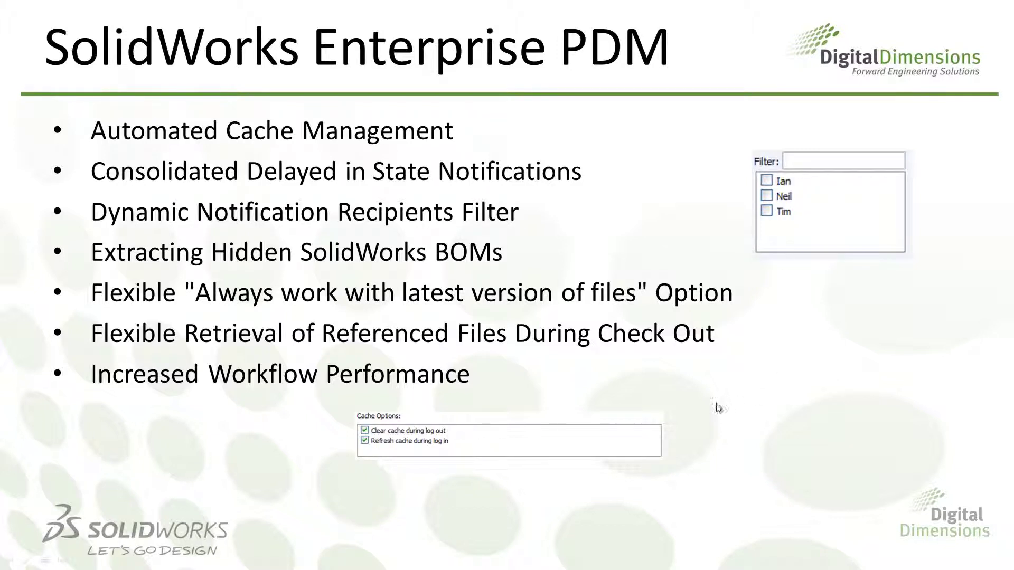
Step: In PDM Administration's reference settings, disable 'Always work with latest version of files', enable auto-selecting reference files, and enable checking out files silently
{"action": "key", "text": "alt+Tab"}
{"action": "left_click", "coordinate": [574, 272]}
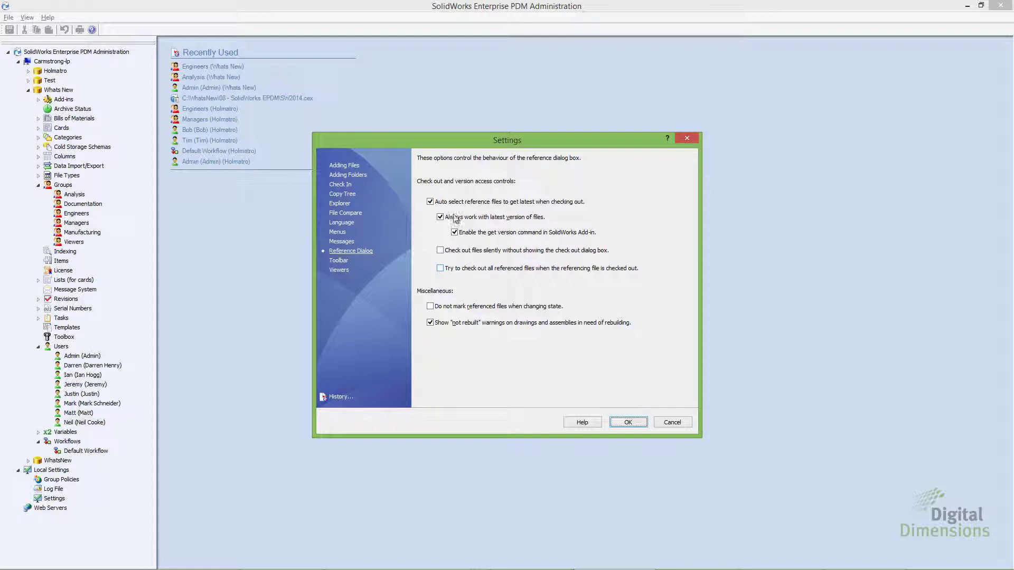
{"action": "left_click", "coordinate": [430, 202]}
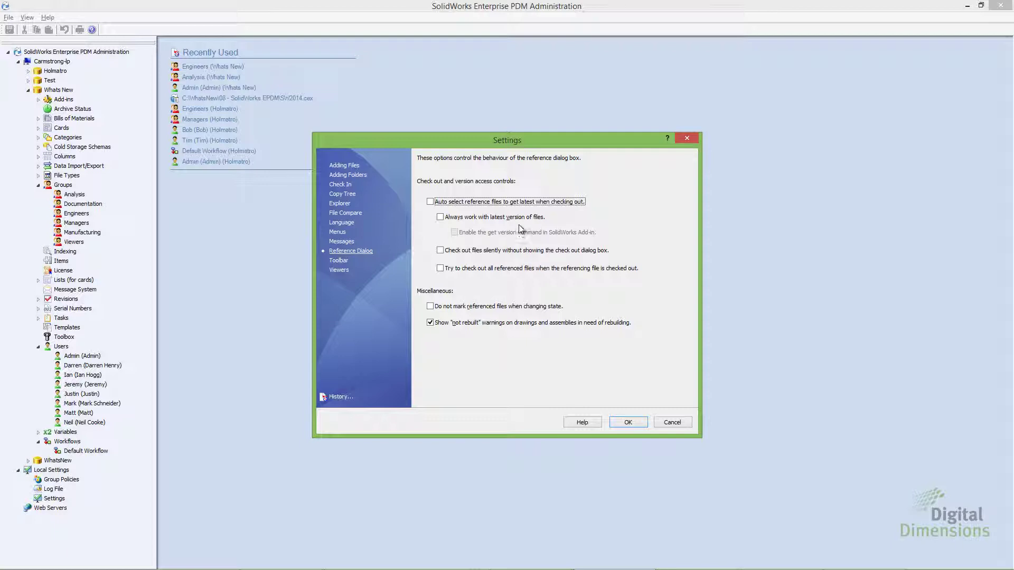
{"action": "left_click", "coordinate": [432, 204]}
{"action": "left_click", "coordinate": [441, 251]}
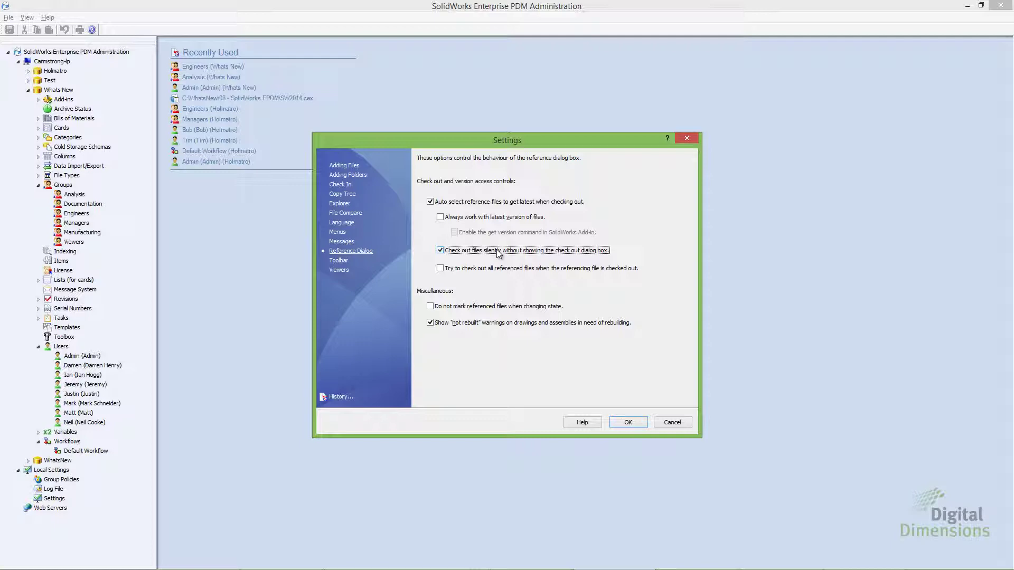
{"action": "key", "text": "alt+Tab"}
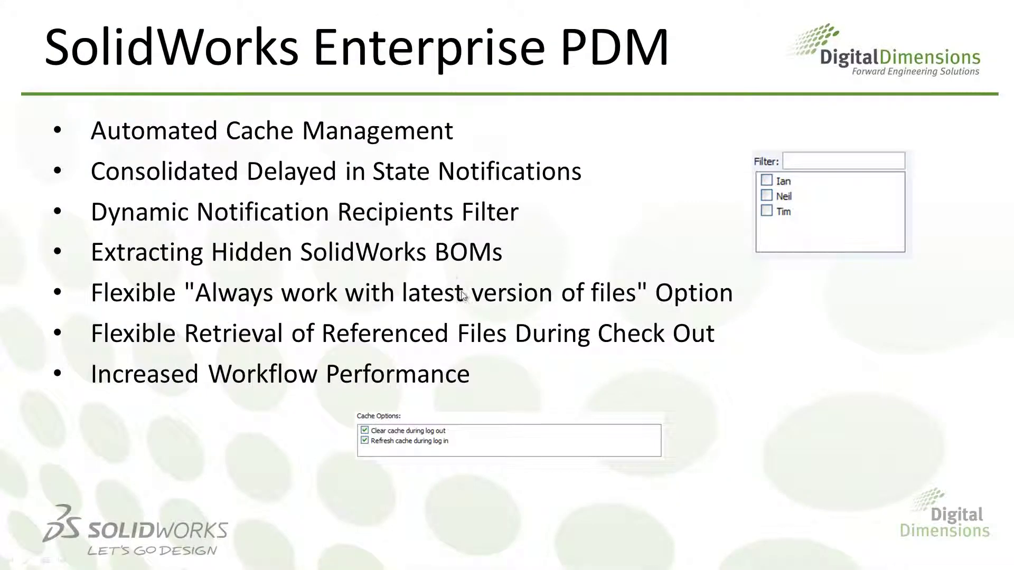
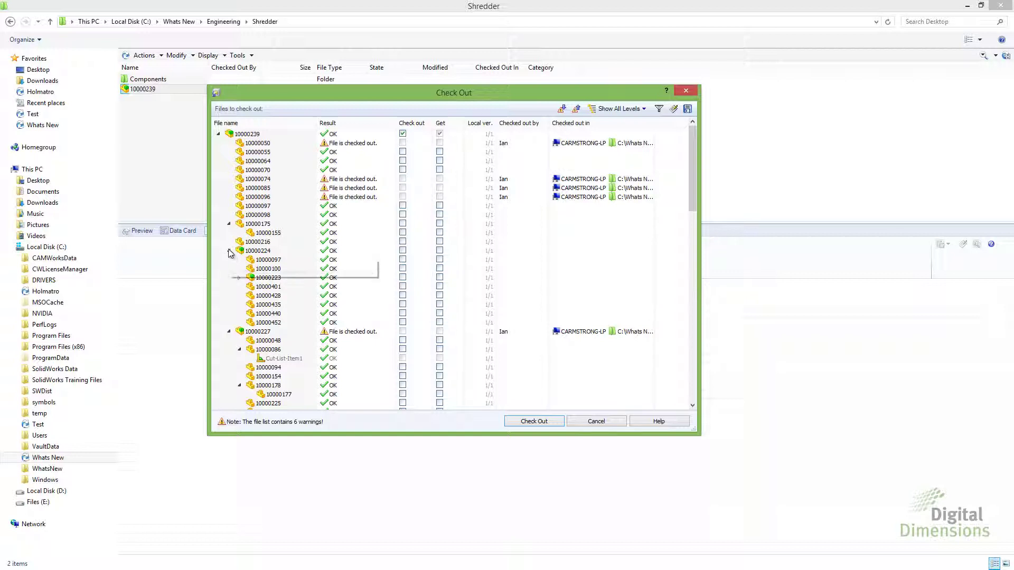
Step: Reduce the Check Out file list to Top Level Only and expand it again to Show All Levels
{"action": "left_click", "coordinate": [616, 109]}
{"action": "left_click", "coordinate": [615, 122]}
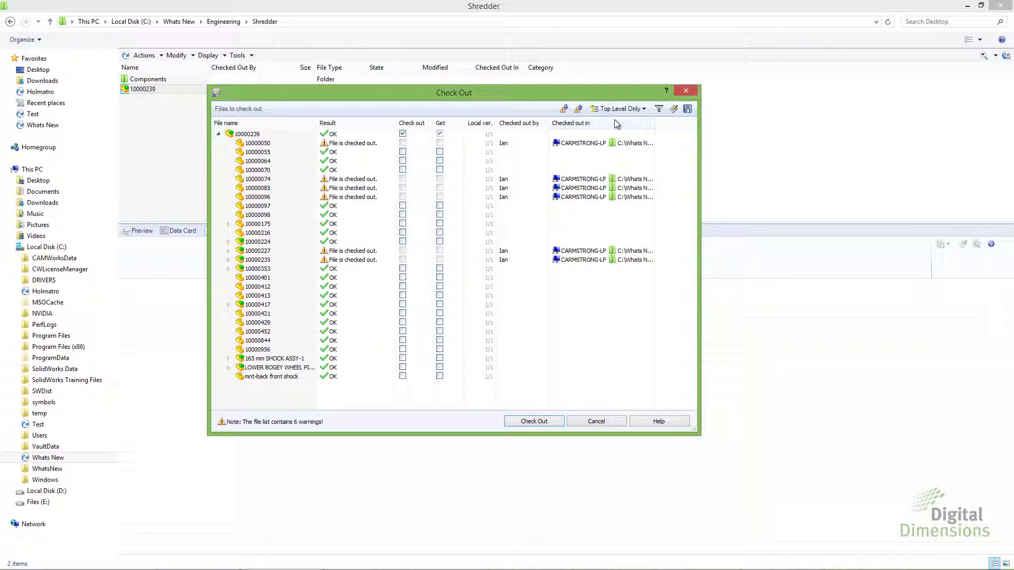
{"action": "left_click", "coordinate": [617, 109]}
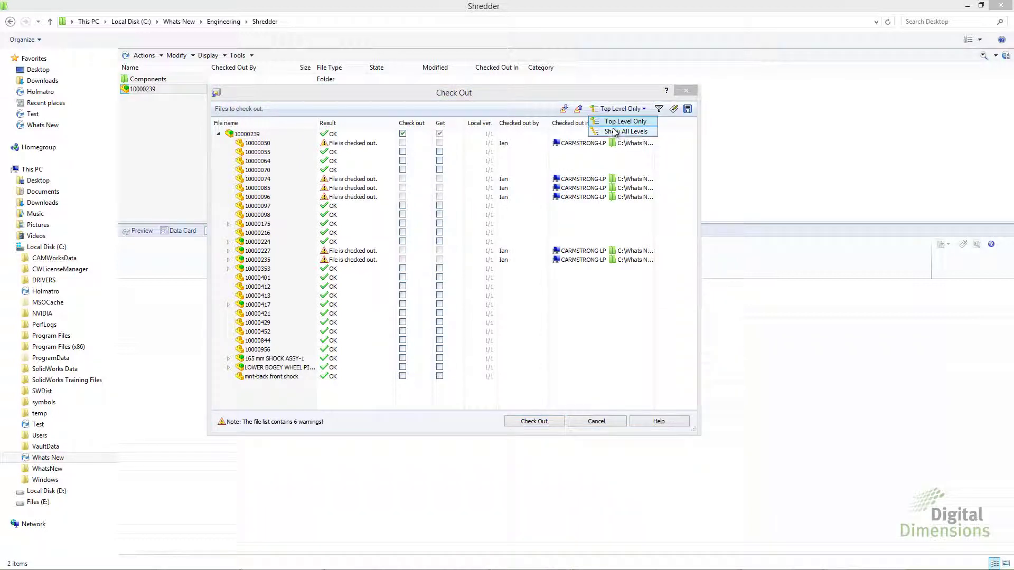
{"action": "left_click", "coordinate": [614, 132]}
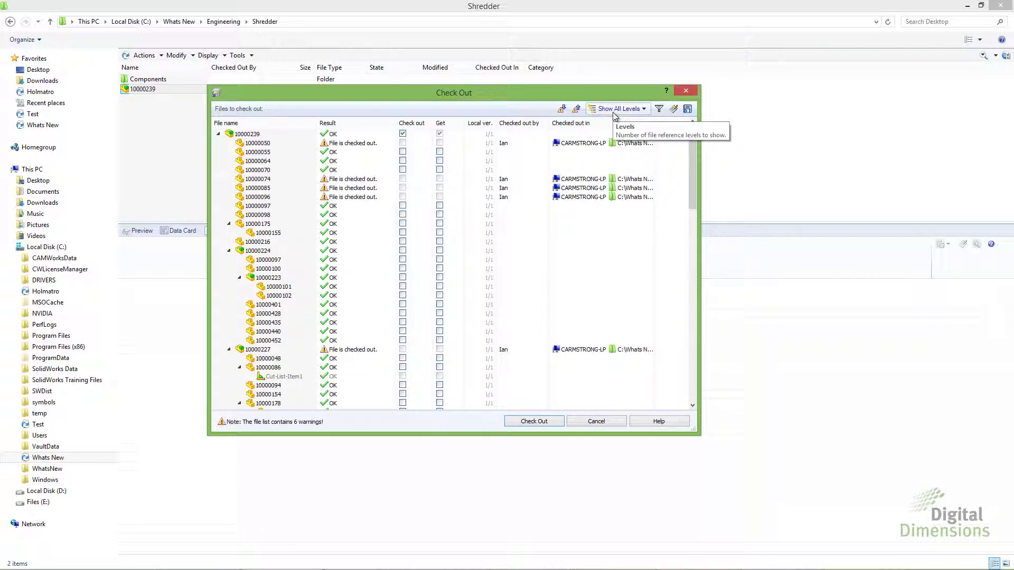
Step: Step forward and back through the files with warnings in the Check Out list of assembly 10000239
{"action": "left_click", "coordinate": [561, 109]}
{"action": "left_click", "coordinate": [562, 109]}
{"action": "left_click", "coordinate": [562, 109]}
{"action": "left_click", "coordinate": [561, 109]}
{"action": "left_click", "coordinate": [562, 110]}
{"action": "left_click", "coordinate": [562, 110]}
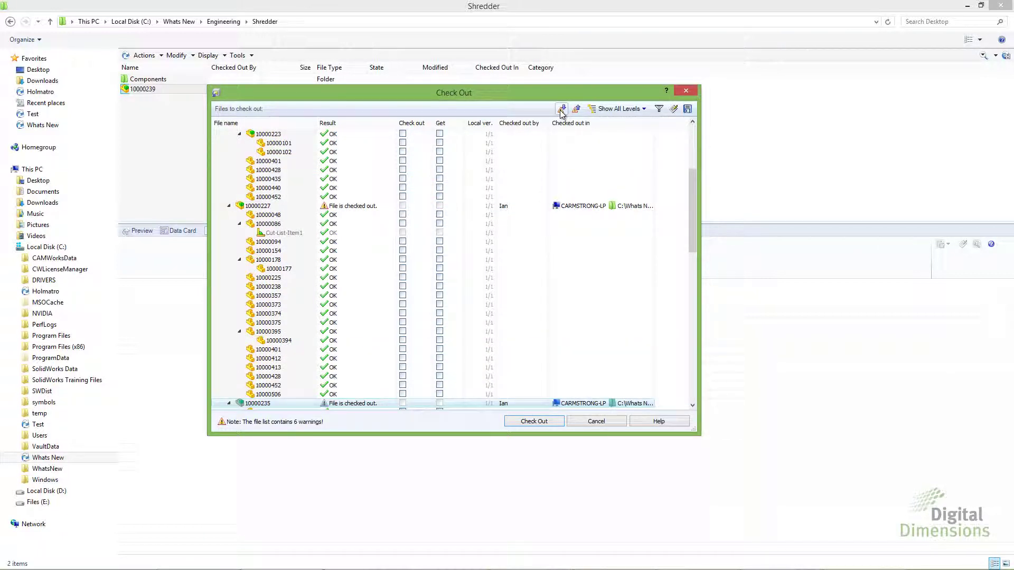
{"action": "left_click", "coordinate": [562, 109]}
{"action": "left_click", "coordinate": [576, 108]}
{"action": "left_click", "coordinate": [563, 110]}
{"action": "left_click", "coordinate": [562, 110]}
{"action": "key", "text": "alt+Tab"}
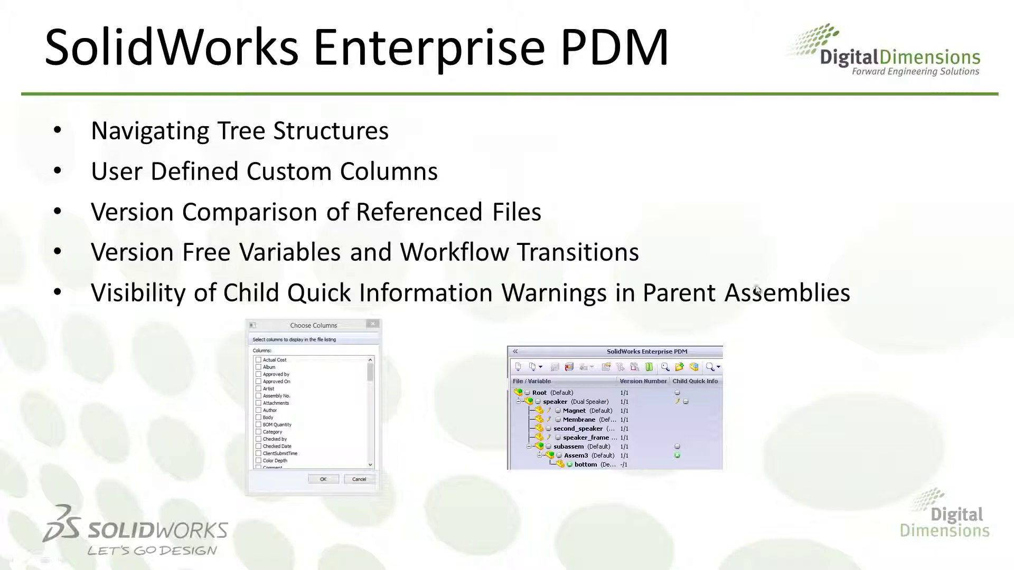
Step: Open the column chooser of the Check Out file list and browse the additional columns available for display
{"action": "key", "text": "alt+Tab"}
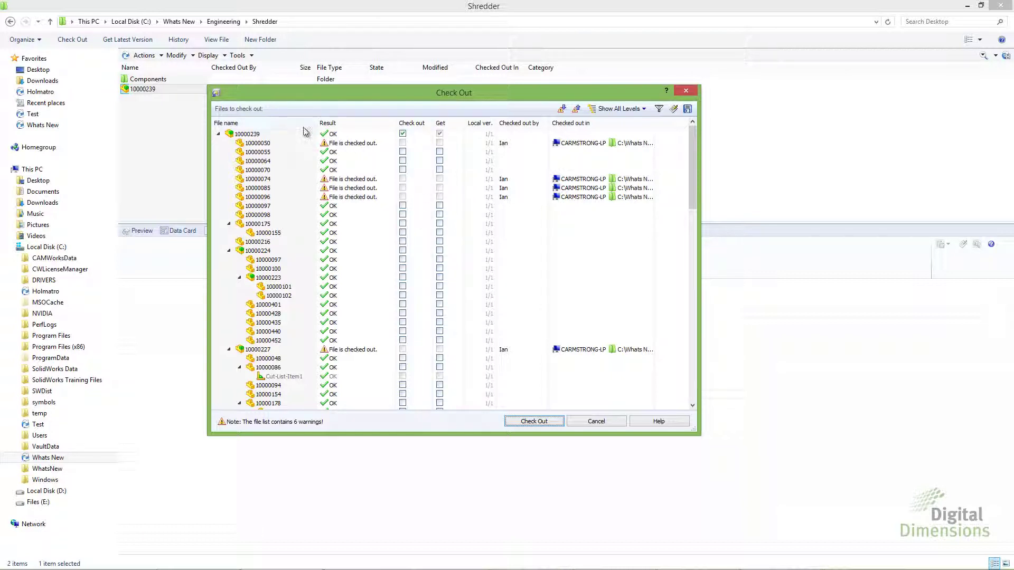
{"action": "right_click", "coordinate": [561, 125]}
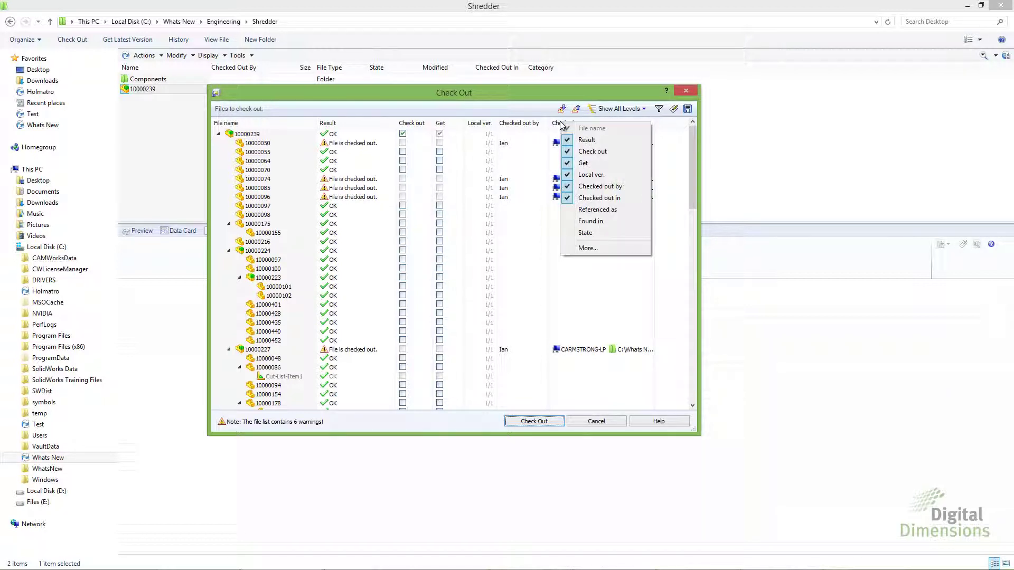
{"action": "left_click", "coordinate": [590, 248]}
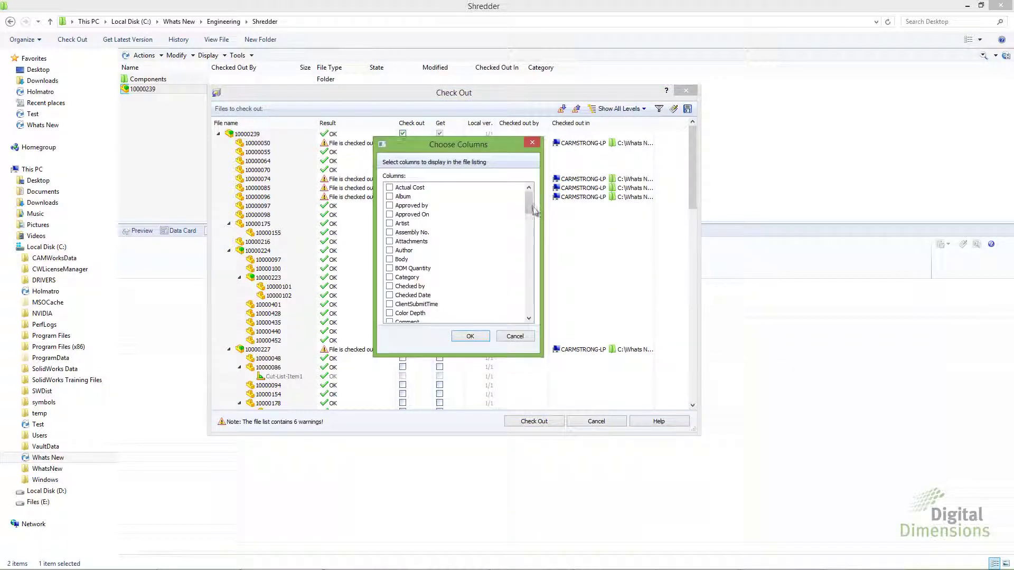
{"action": "mouse_move", "coordinate": [530, 206]}
{"action": "left_mouse_down"}
{"action": "mouse_move", "coordinate": [530, 309]}
{"action": "mouse_move", "coordinate": [538, 204]}
{"action": "left_mouse_up"}
{"action": "mouse_move", "coordinate": [530, 206]}
{"action": "left_mouse_down"}
{"action": "mouse_move", "coordinate": [527, 271]}
{"action": "mouse_move", "coordinate": [534, 200]}
{"action": "left_mouse_up"}
{"action": "key", "text": "alt+Tab"}
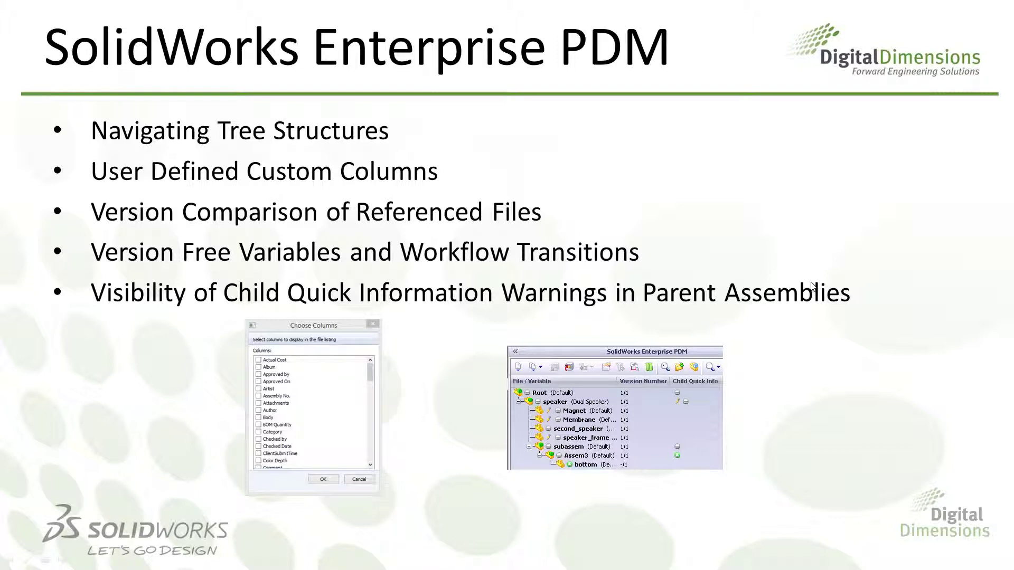
Step: Switch to SolidWorks and, in the Enterprise PDM view settings, choose Reference version as information displayed in a column of its own
{"action": "key", "text": "alt+Tab"}
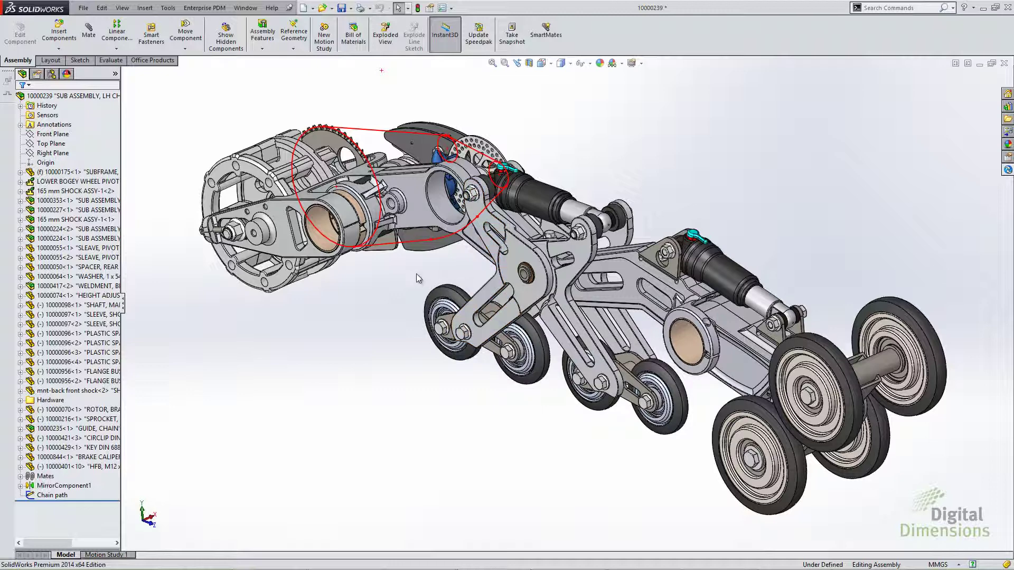
{"action": "left_click", "coordinate": [211, 9]}
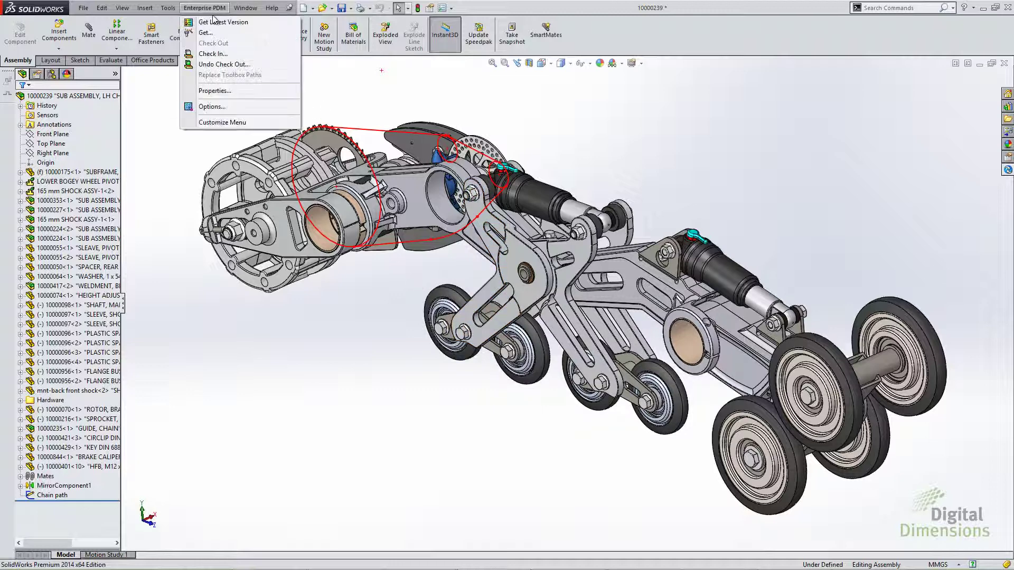
{"action": "left_click", "coordinate": [214, 106]}
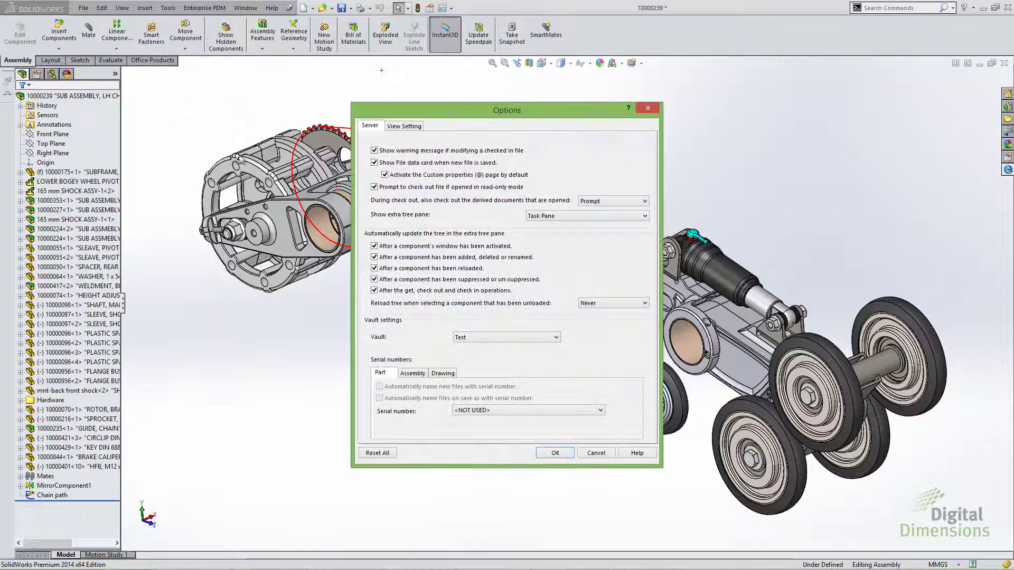
{"action": "left_click", "coordinate": [401, 126]}
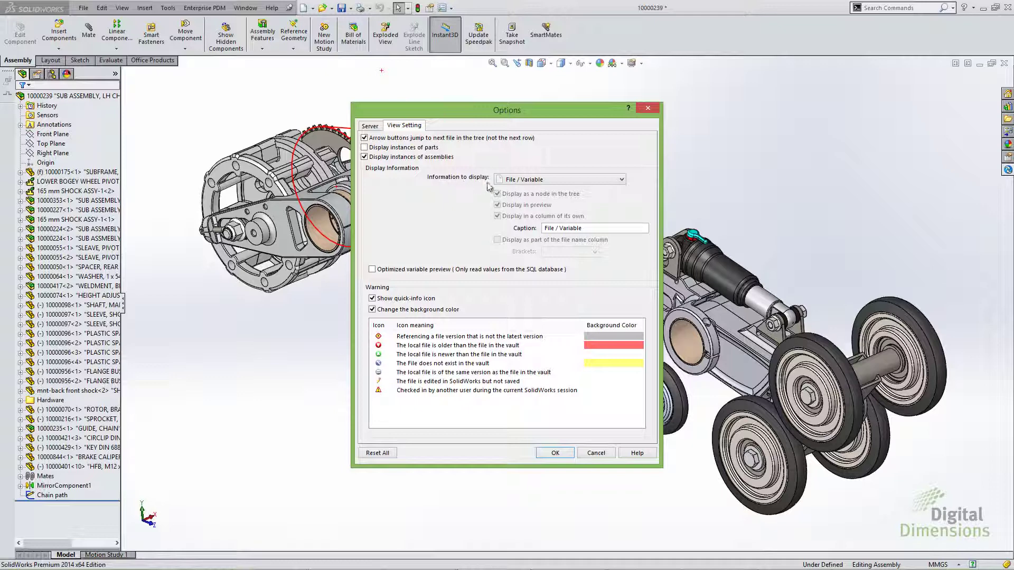
{"action": "left_click", "coordinate": [502, 181]}
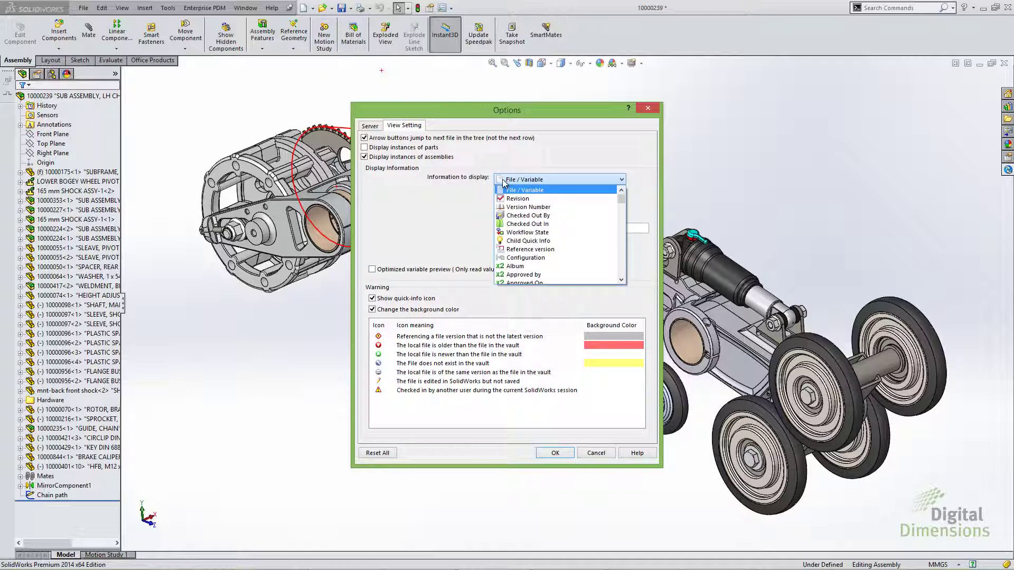
{"action": "left_click", "coordinate": [522, 249]}
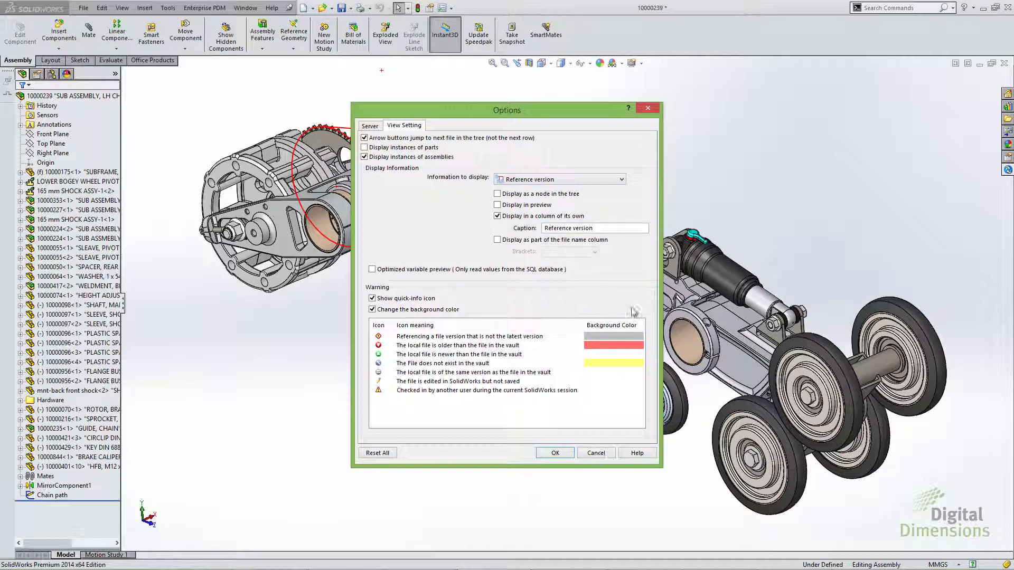
{"action": "left_click", "coordinate": [553, 455]}
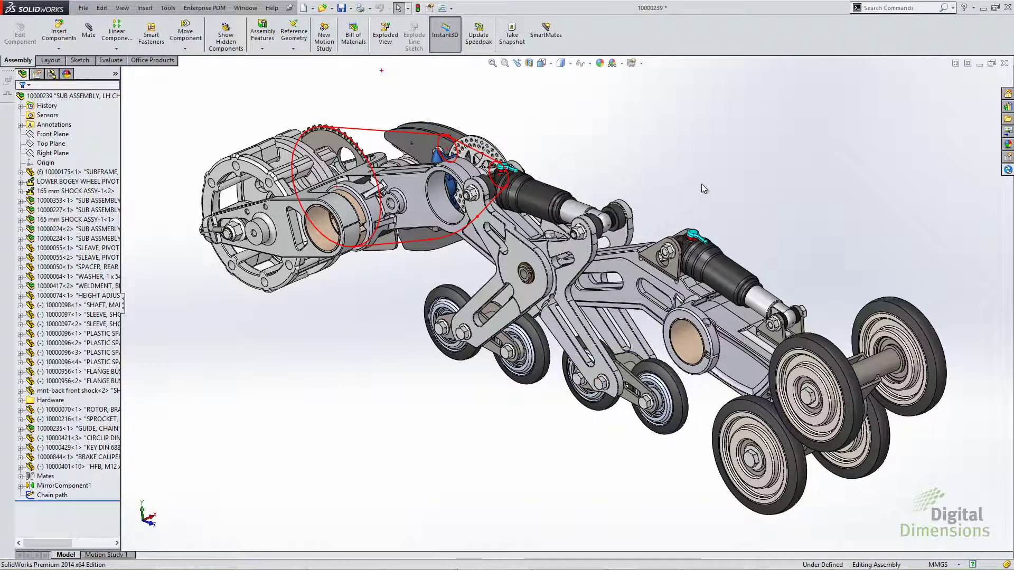
Step: Show the Enterprise PDM task pane, widen it and its Reference version column for comparing versions, and return to the presentation
{"action": "left_click", "coordinate": [1007, 171]}
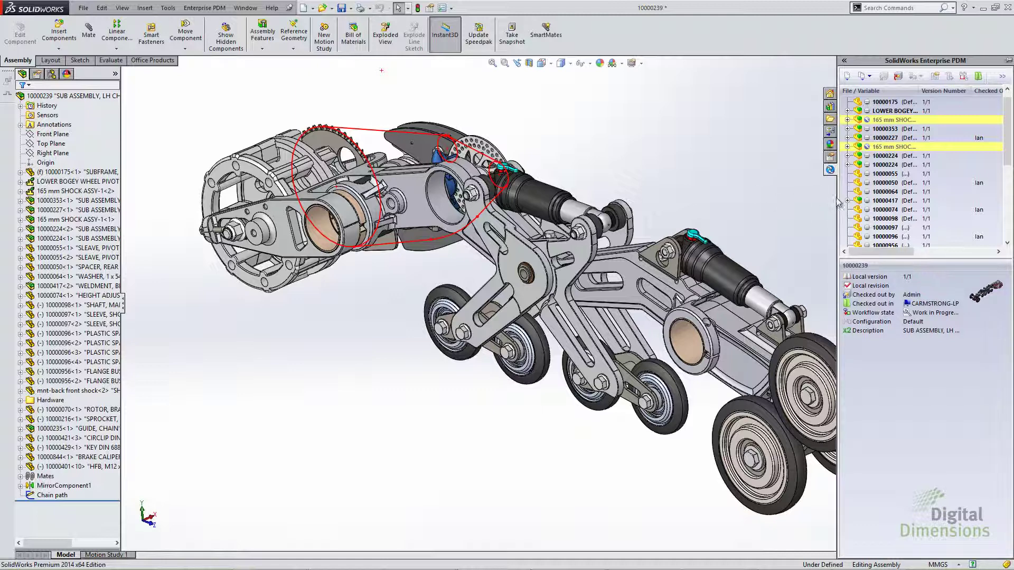
{"action": "left_click_drag", "start_coordinate": [837, 197], "coordinate": [584, 197]}
{"action": "left_click_drag", "start_coordinate": [927, 88], "coordinate": [953, 88]}
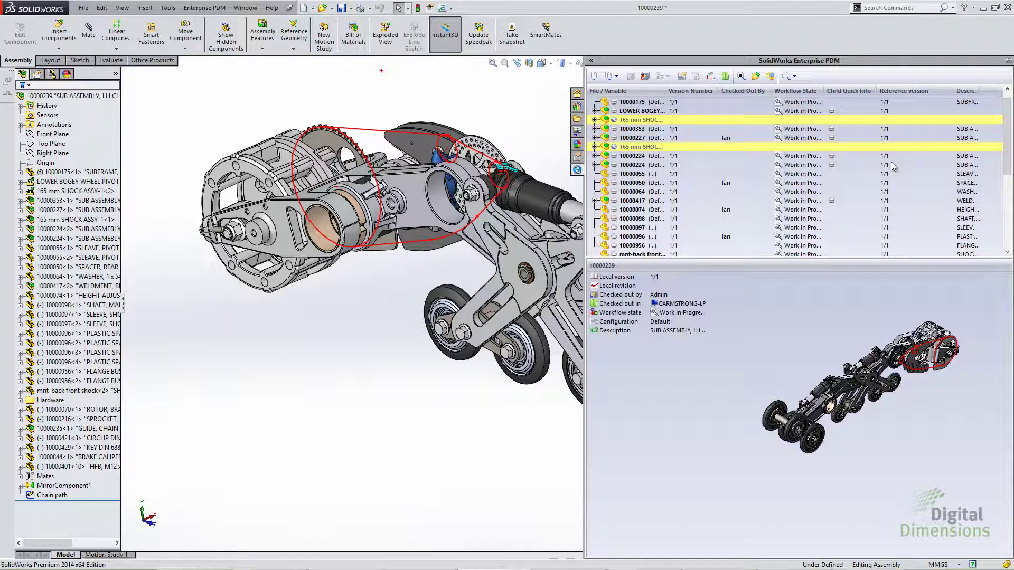
{"action": "key", "text": "alt+Tab"}
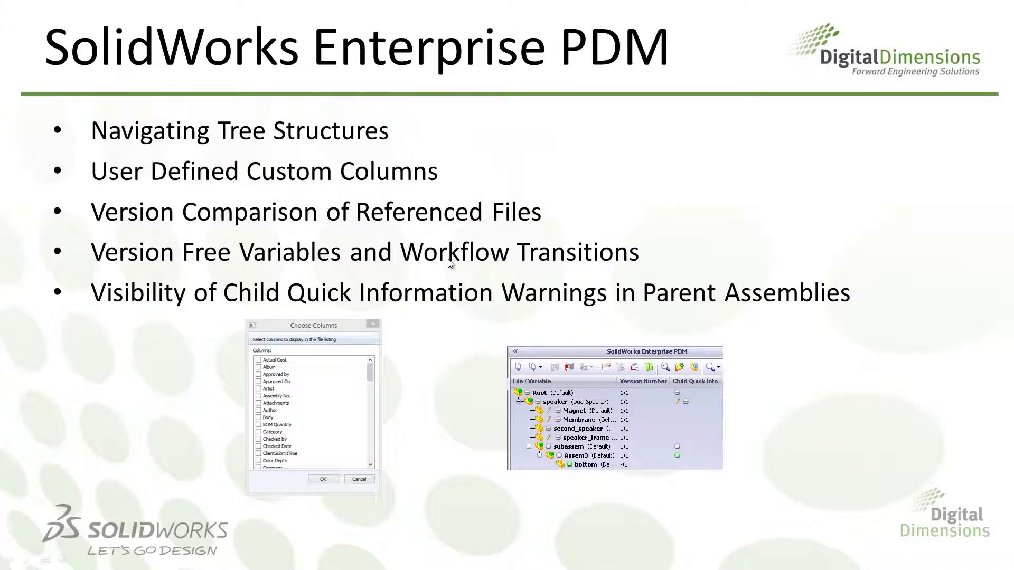